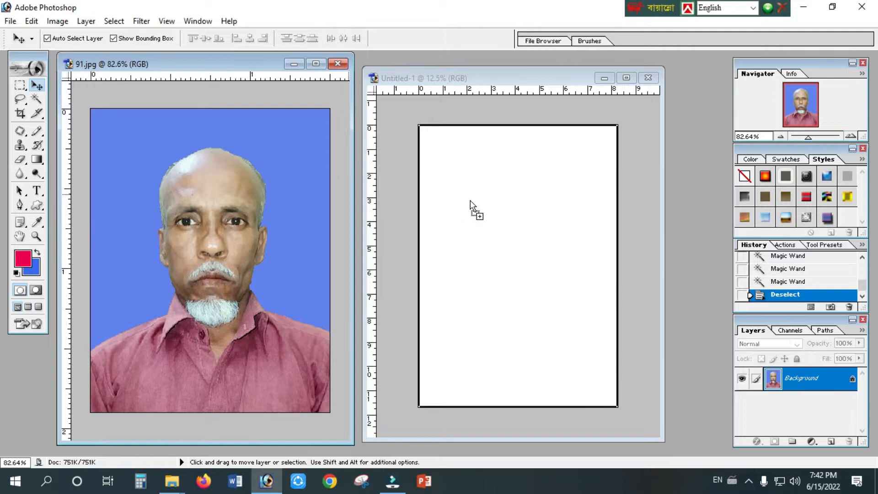
Copy the 91.jpg photo into the upper-left corner of the blank Untitled-1 page and enlarge it to about 324% width and 323% height.
left_click_drag(514, 202, 515, 202)
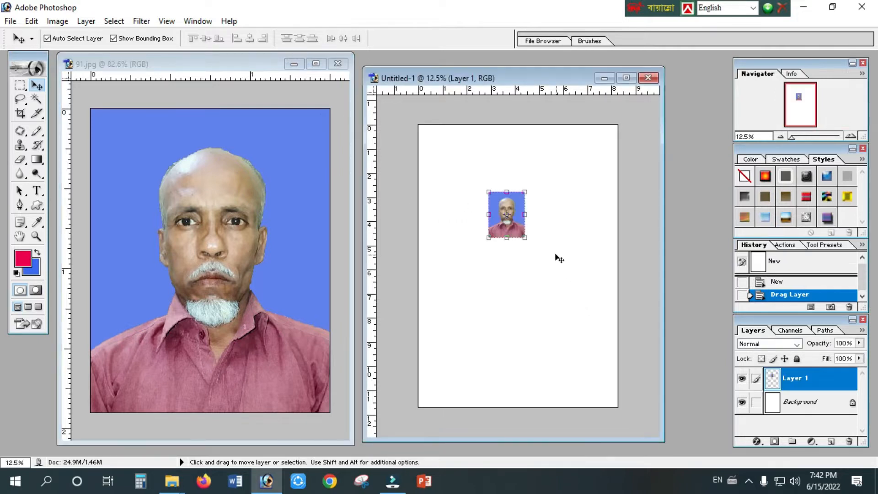
left_click_drag(502, 203, 432, 136)
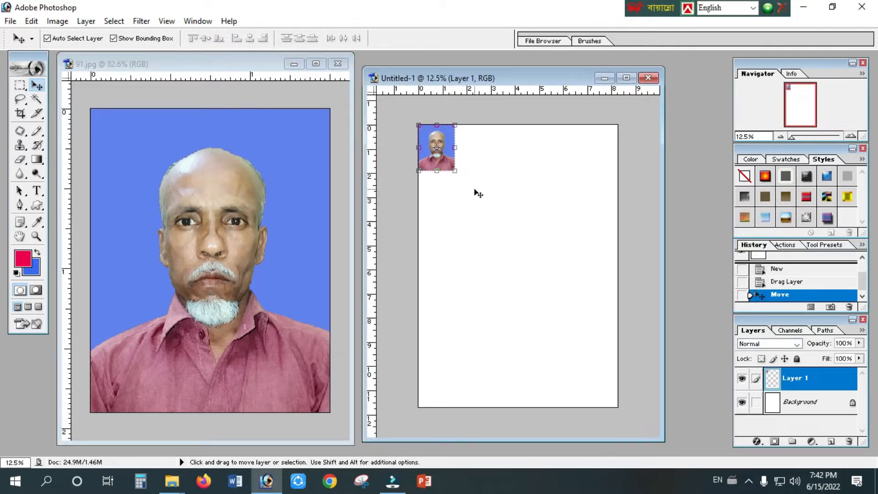
left_click_drag(457, 173, 537, 274)
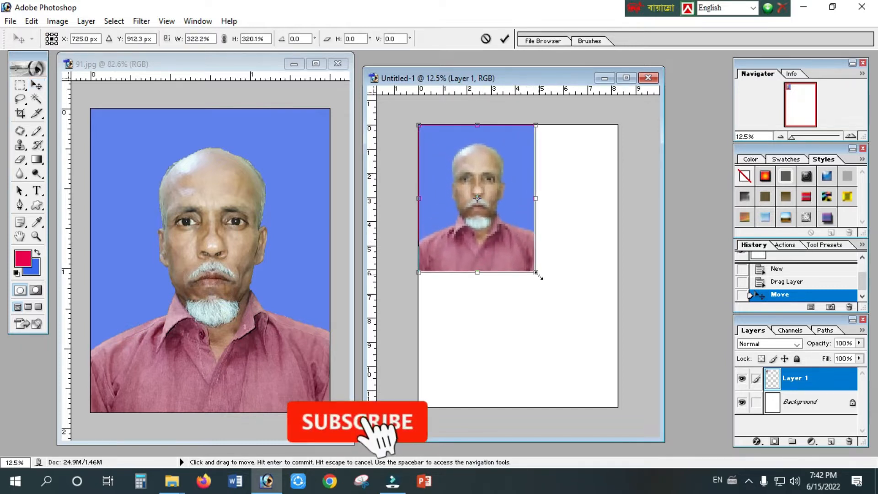
double_click(509, 217)
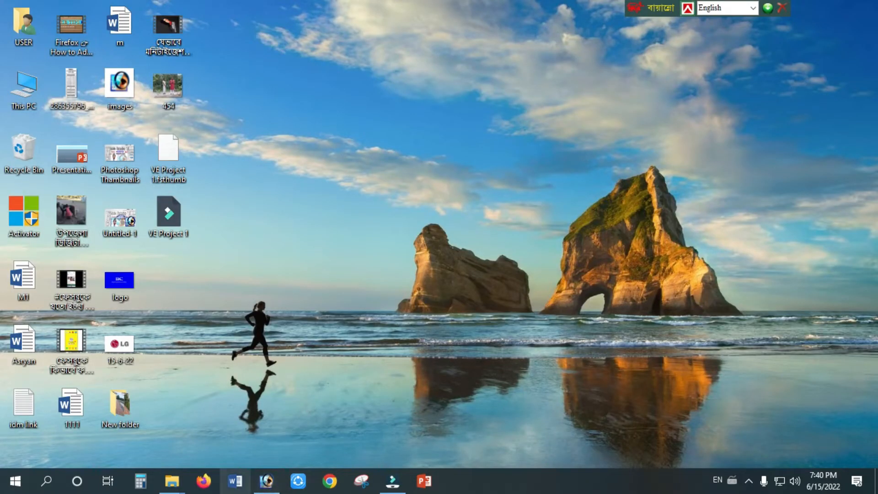
Switch from the desktop to Adobe Photoshop.
left_click(266, 481)
left_click(804, 7)
left_click(268, 482)
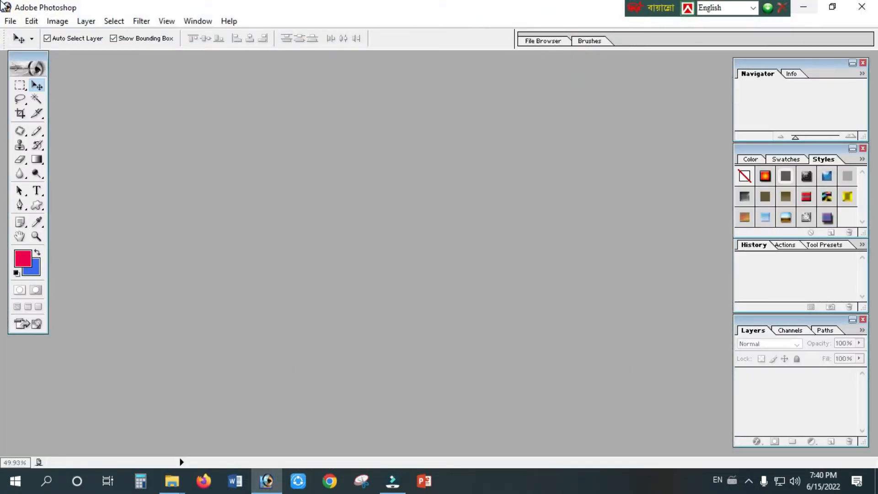
Open image 91 from the edit Photo folder and show it whole in its own floating window.
left_click(10, 22)
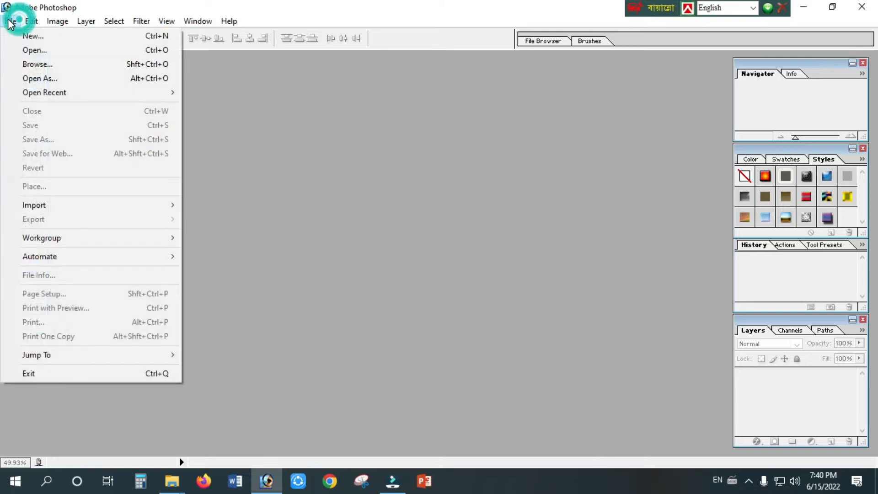
left_click(28, 48)
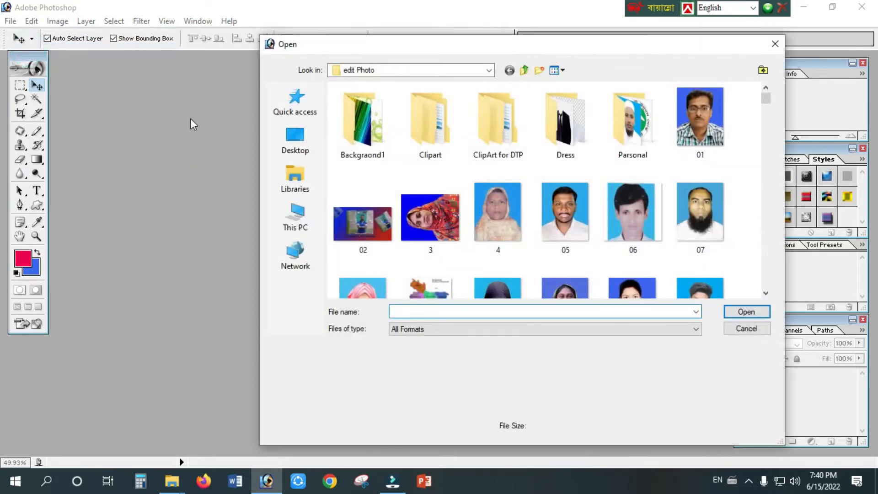
left_click(637, 221)
scroll(638, 221, "down", 1)
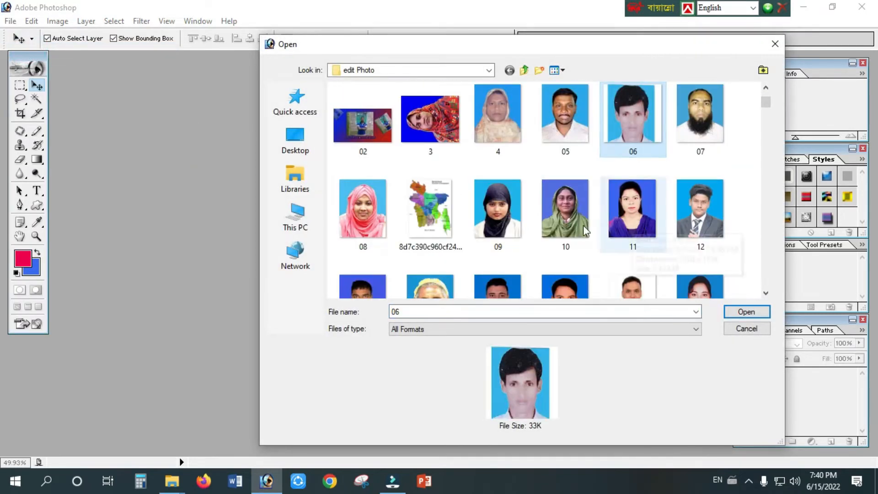
scroll(609, 224, "down", 10)
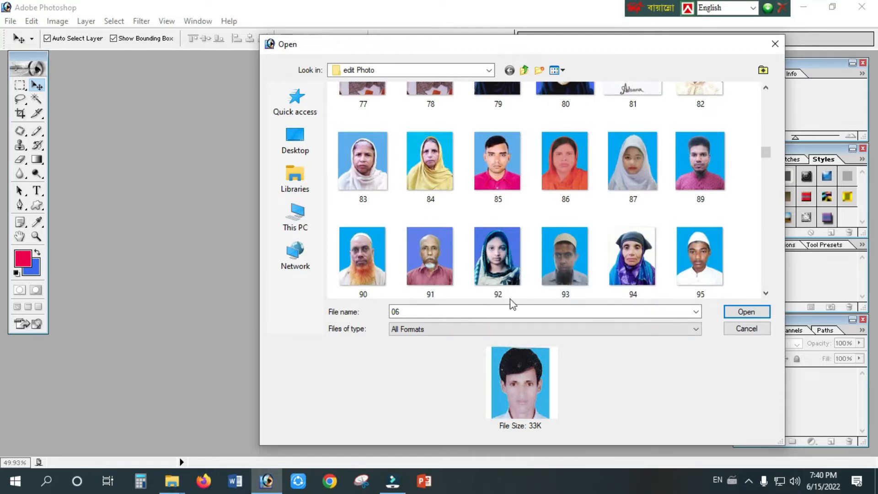
left_click(434, 270)
left_click(742, 311)
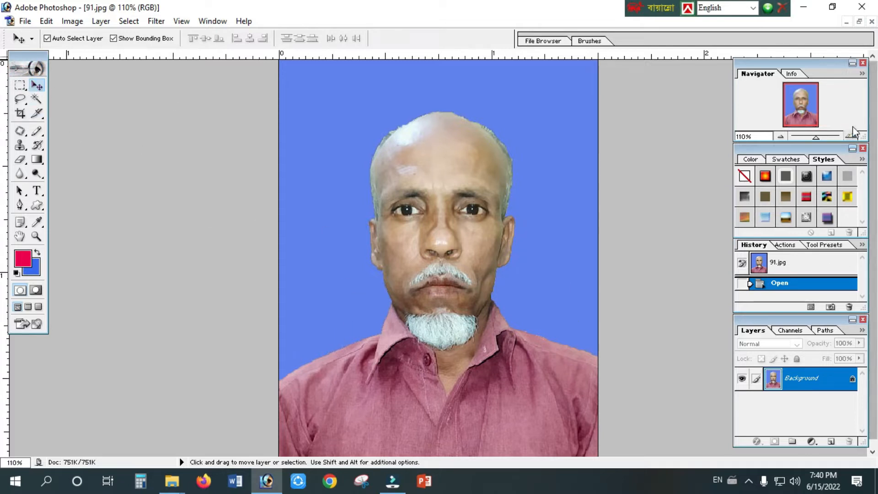
left_click(859, 21)
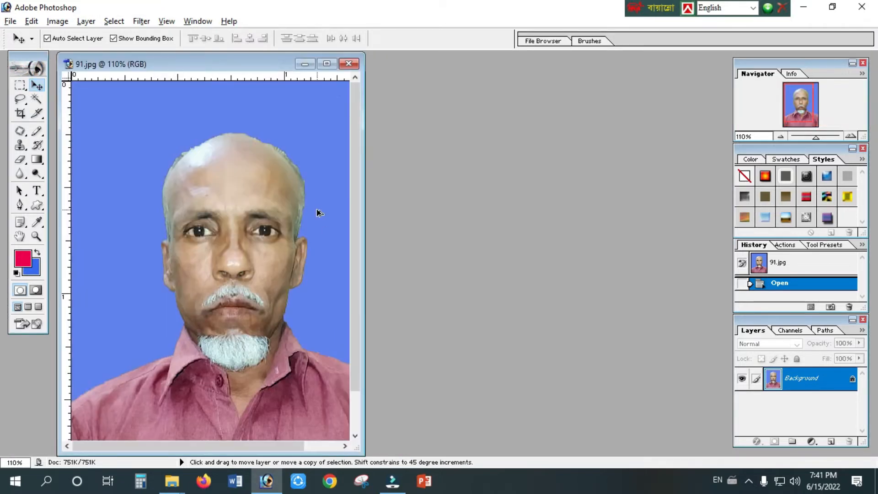
key("ctrl+0")
Create a new white A4 document in RGB Color at 300 pixels/inch and arrange its enlarged window beside the photo.
left_click(10, 21)
left_click(20, 33)
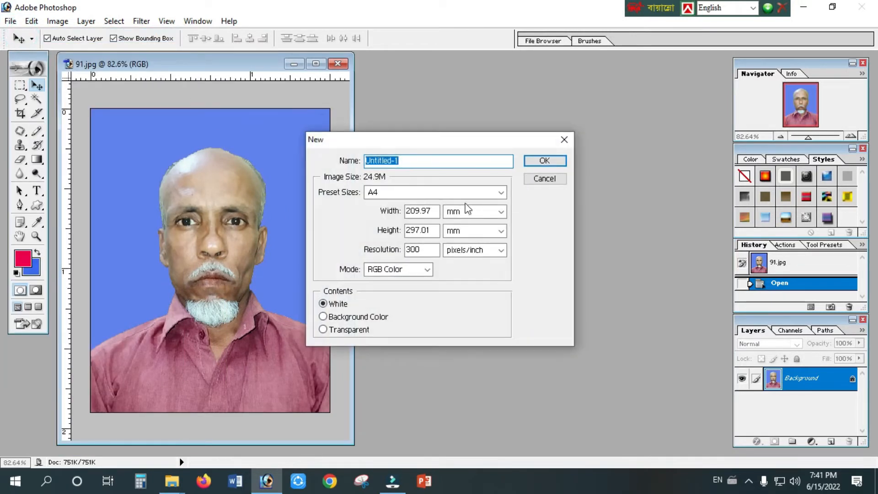
left_click(549, 161)
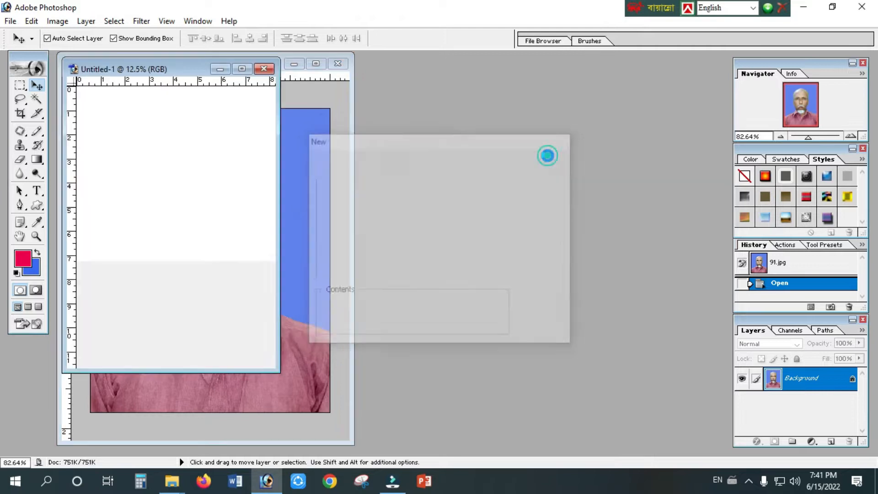
left_click_drag(186, 71, 486, 80)
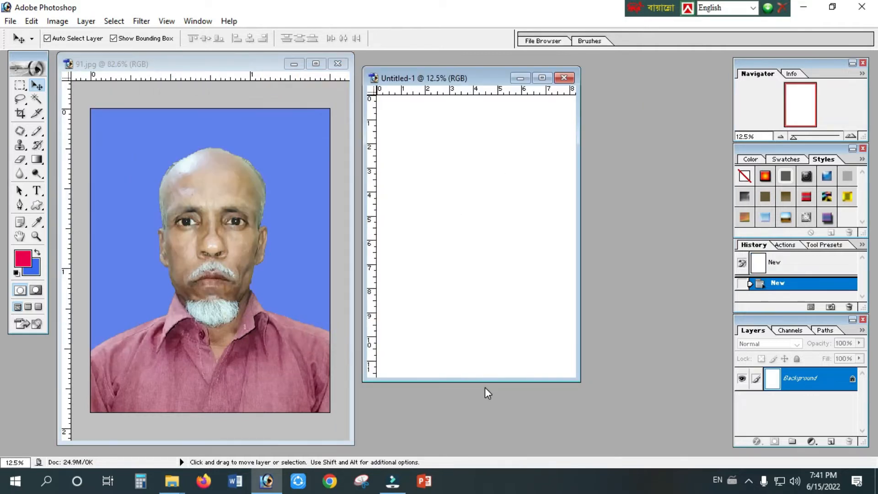
left_click_drag(579, 381, 663, 441)
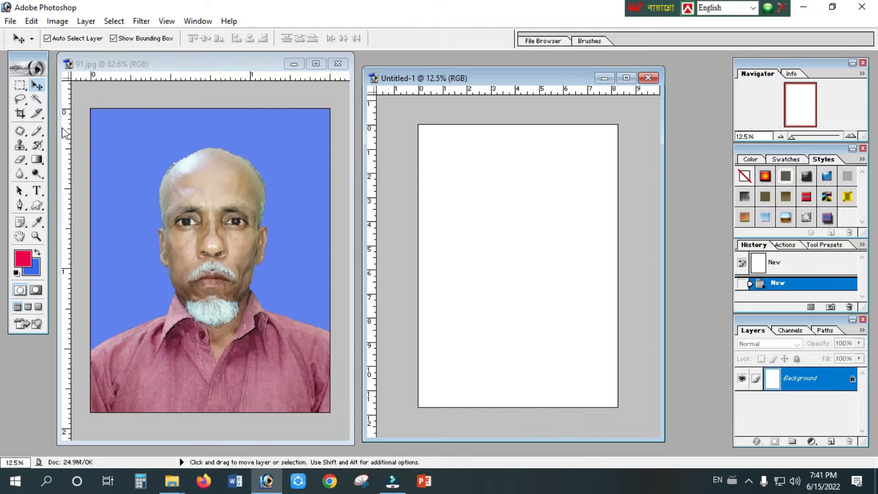
Try selecting areas of the photo with the Magic Wand and moving the selection into the new document, and clear the selection.
left_click(37, 99)
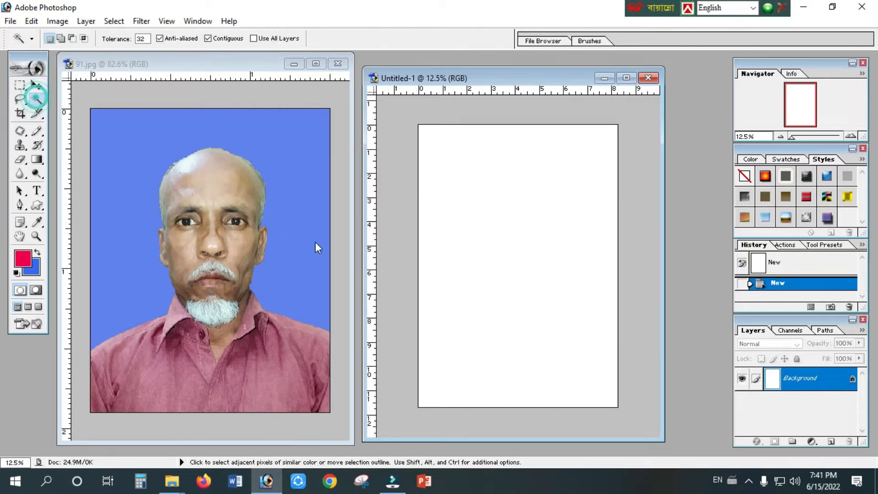
left_click(319, 248)
left_click(193, 244)
left_click(185, 194)
left_click(300, 270)
left_click_drag(309, 305, 377, 403)
left_click(546, 397)
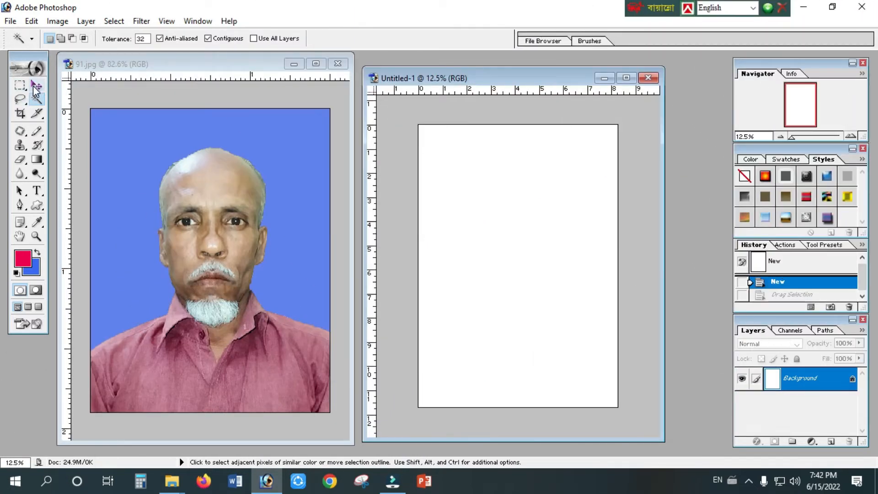
left_click(37, 85)
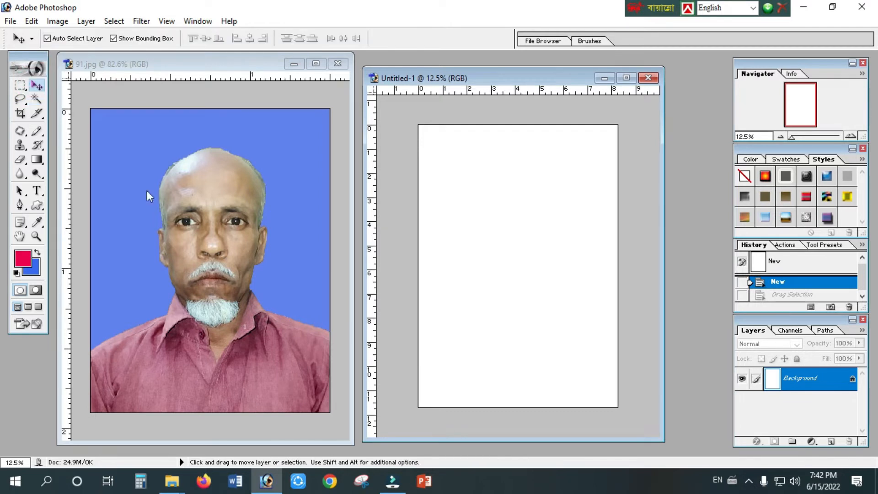
left_click(275, 186)
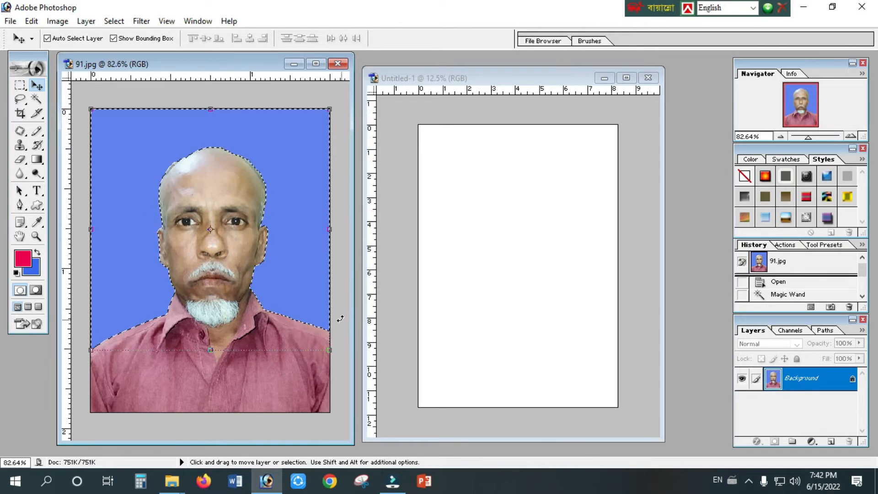
key("ctrl+d")
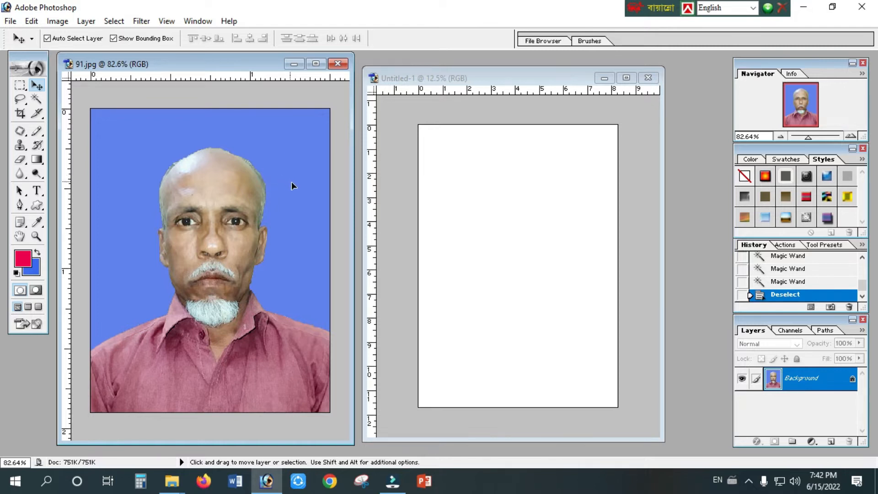
Copy the whole 91.jpg photo into Untitled-1 with the Move tool and align it to the page's upper-left corner.
left_click_drag(338, 192, 383, 198)
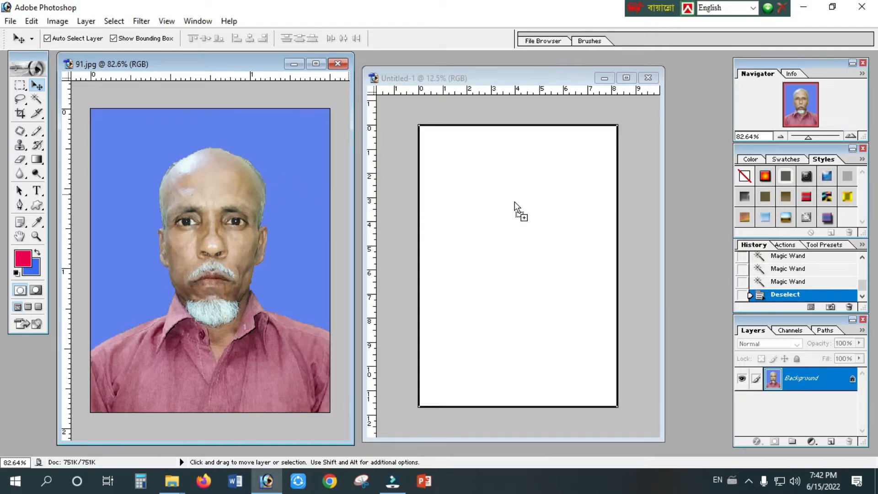
left_click_drag(515, 205, 516, 203)
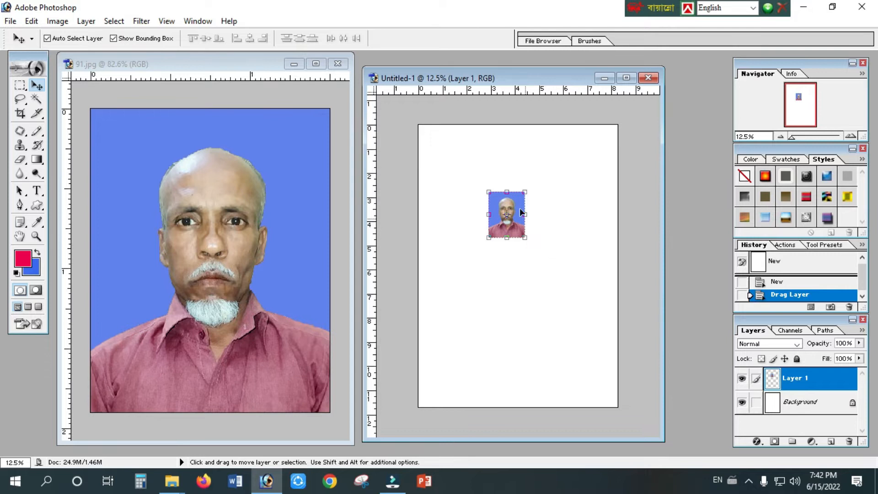
left_click_drag(502, 204, 431, 136)
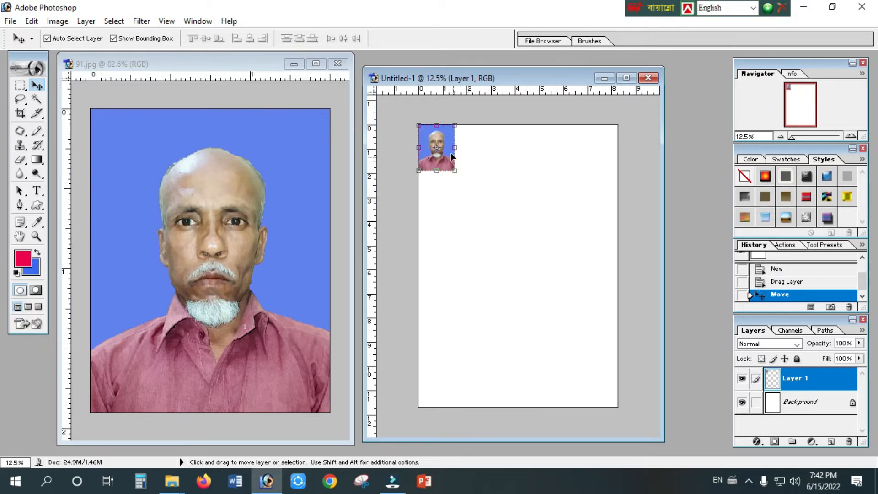
Enlarge the copied photo proportionally from its lower-right corner to about 324% and apply the transformation.
left_click_drag(456, 173, 540, 278)
key("Return")
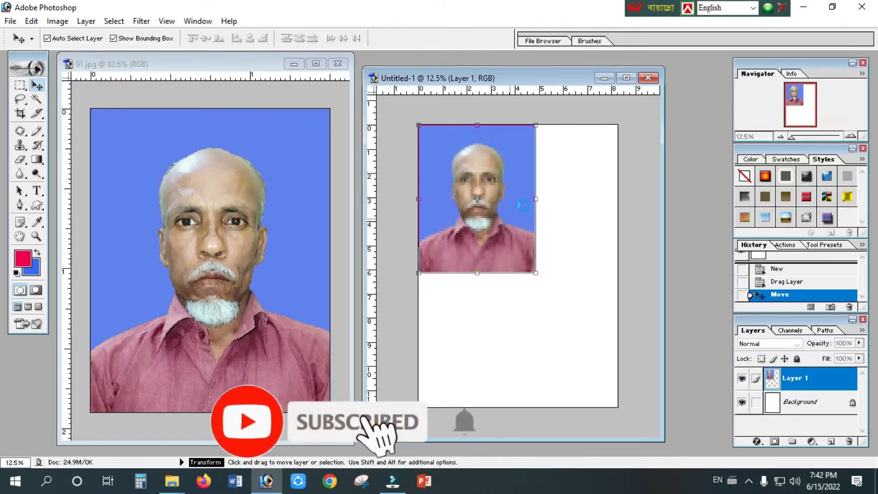
key("ctrl+plus")
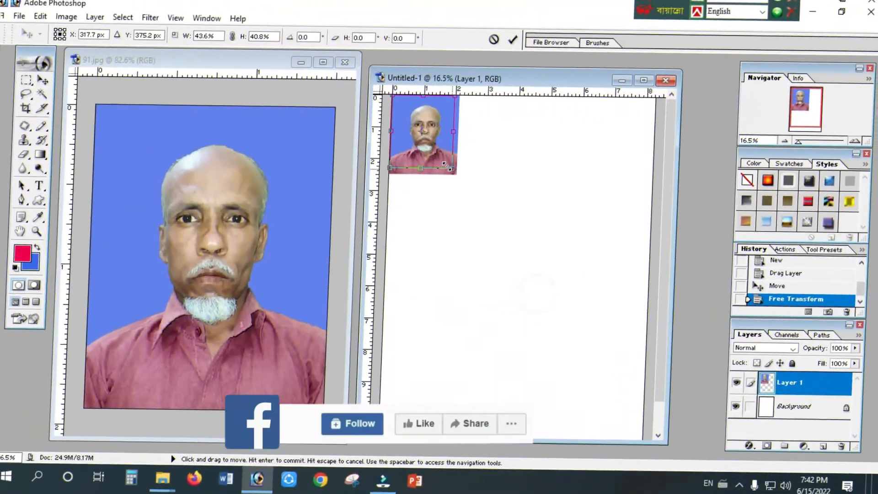
Try shrinking the copied photo to about 35.3% width and 32.5% height.
left_click_drag(446, 164, 442, 159)
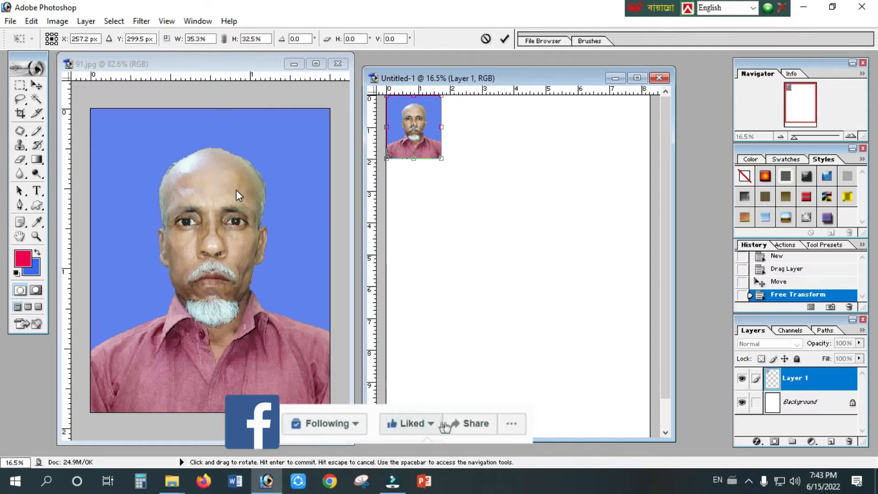
left_click(288, 196)
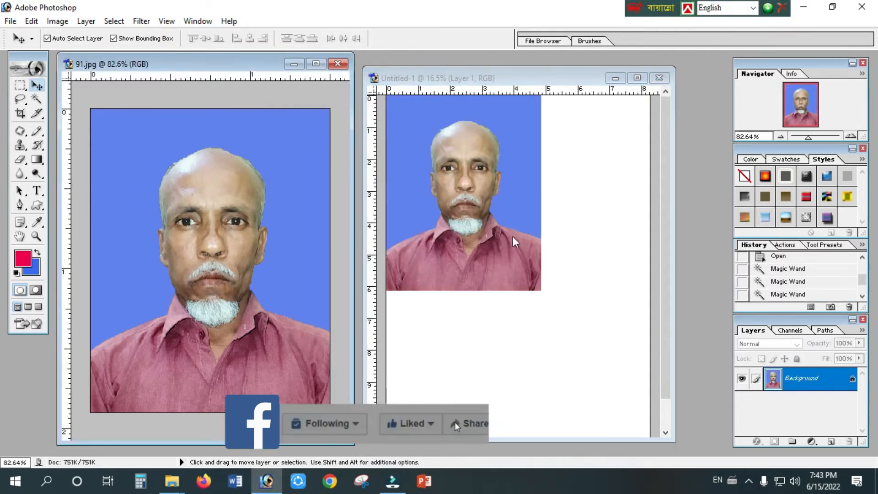
left_click(519, 279)
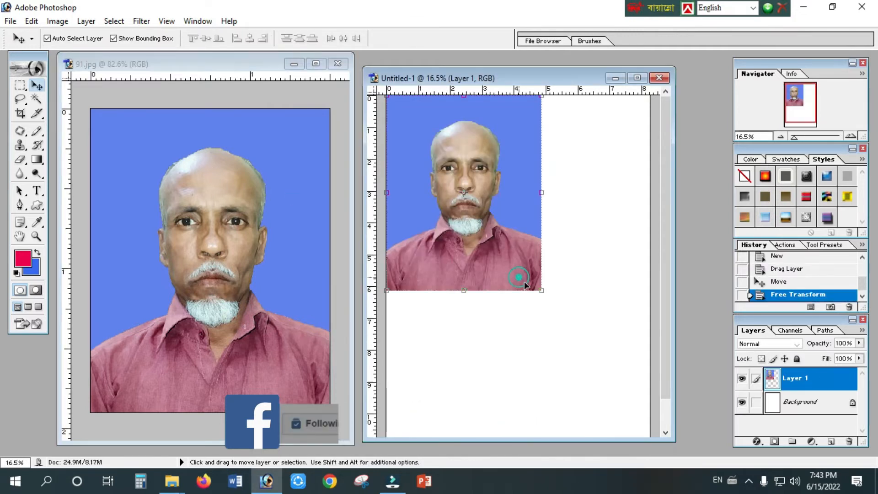
Scale the copied photo down to about 34% width and 40.8% height and apply the transformation.
left_click_drag(542, 290, 440, 175)
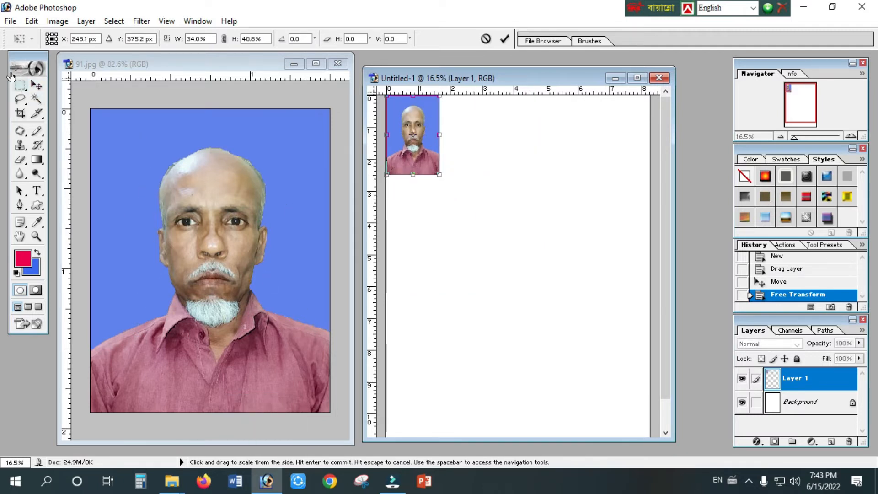
left_click(25, 92)
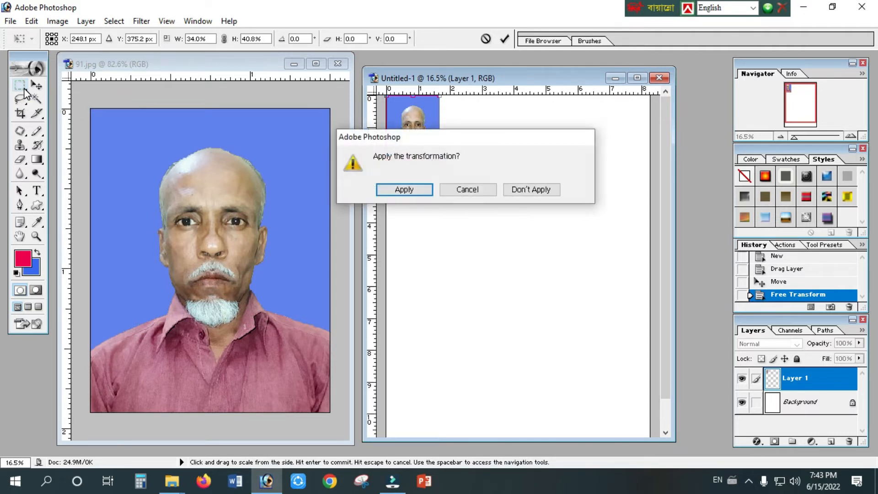
left_click(404, 189)
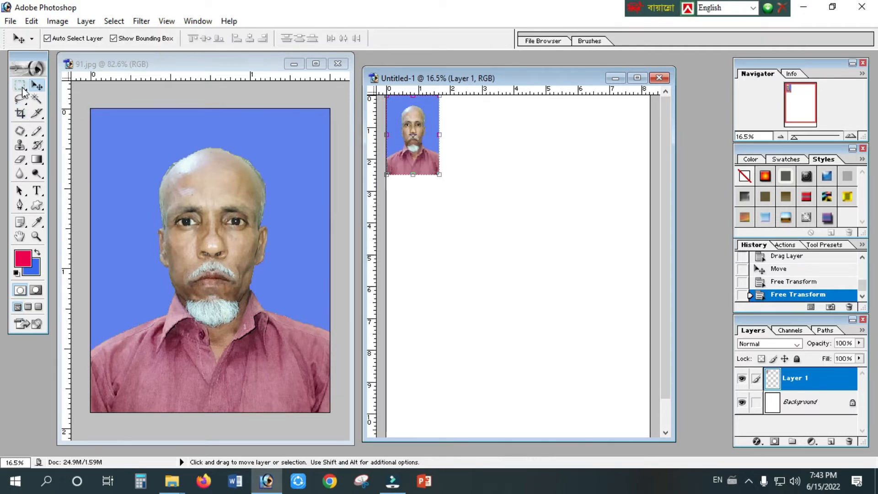
Select the head and collar area of 91.jpg with the Rectangular Marquee and copy it into Untitled-1 beside the first photo.
left_click(20, 87)
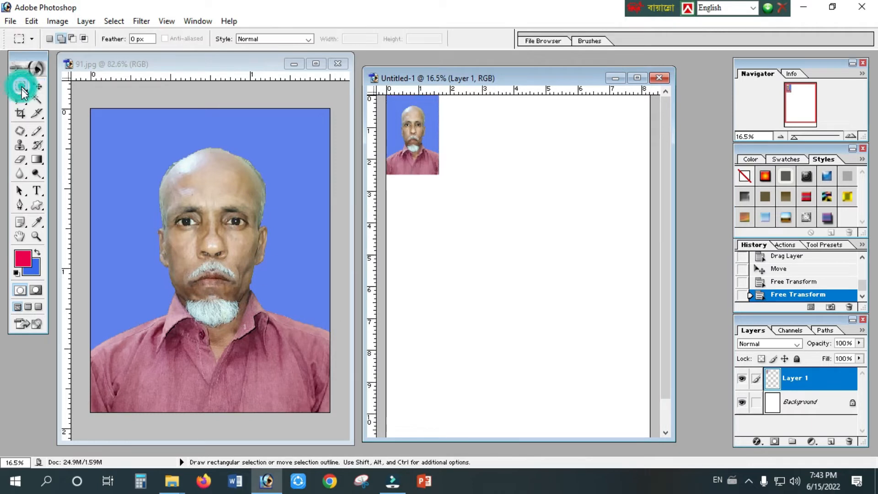
left_click(146, 156)
left_click_drag(120, 138, 316, 346)
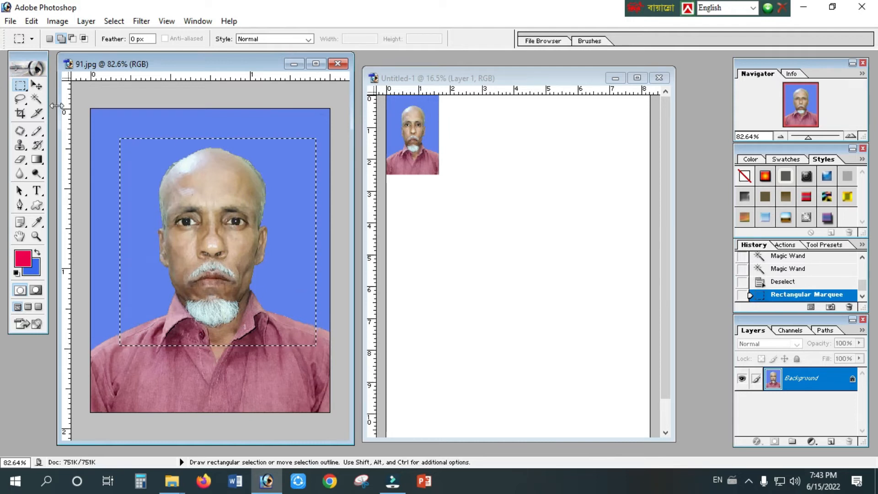
left_click(36, 86)
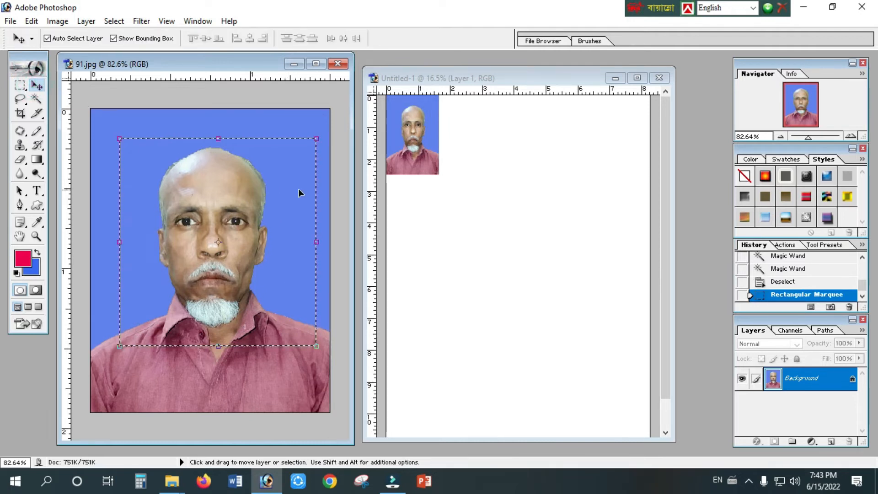
left_click_drag(255, 185, 483, 128)
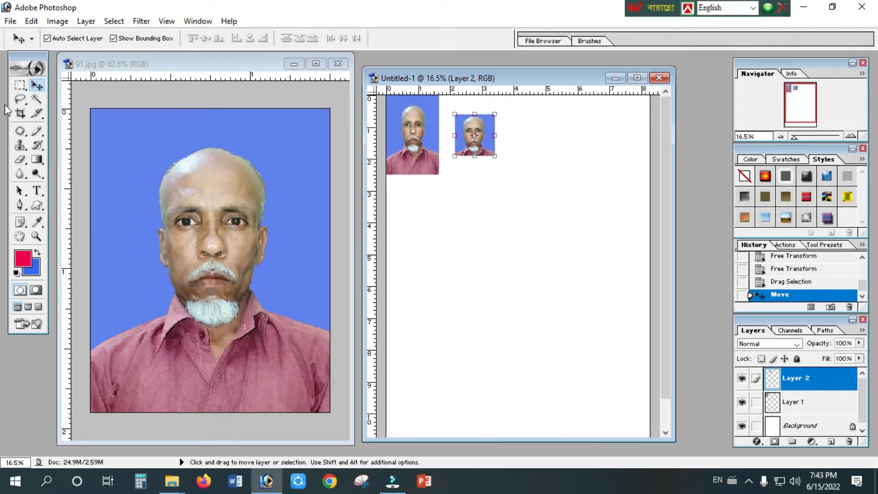
Clear the existing selection in 91.jpg and select only the eye on the image's right side with the Rectangular Marquee.
left_click(20, 86)
left_click(212, 204)
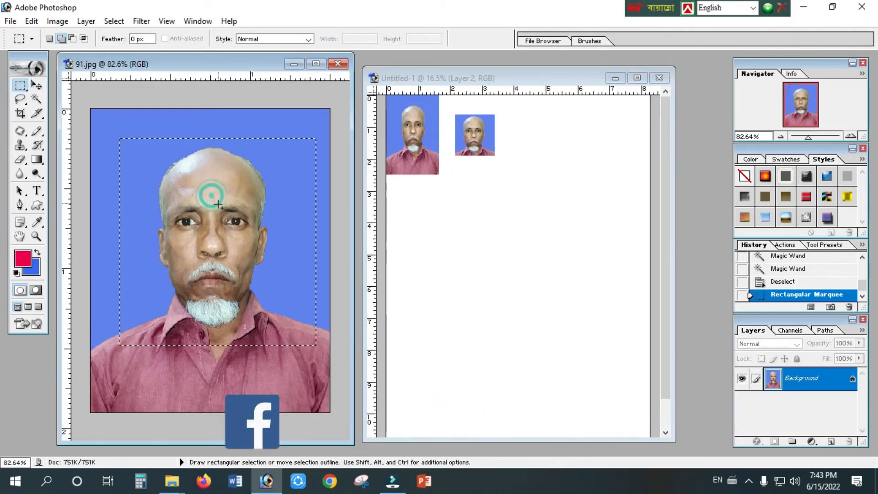
left_click_drag(217, 204, 255, 237)
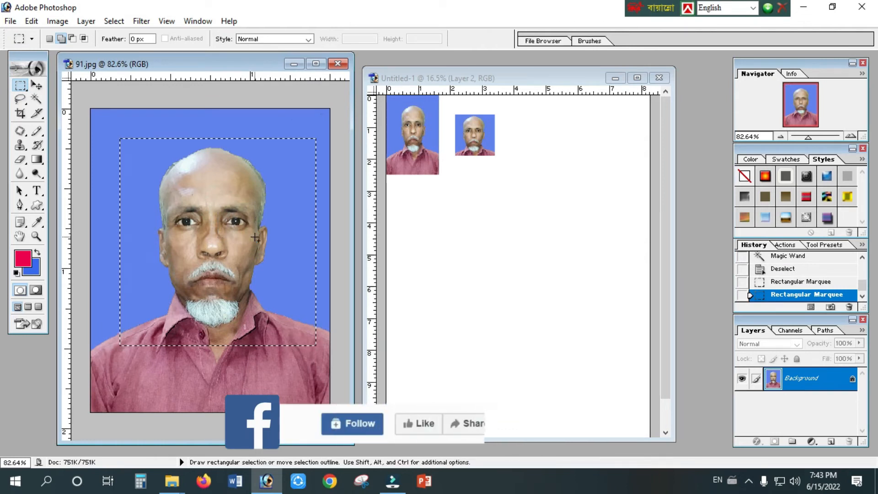
left_click_drag(217, 204, 257, 238)
key("ctrl+d")
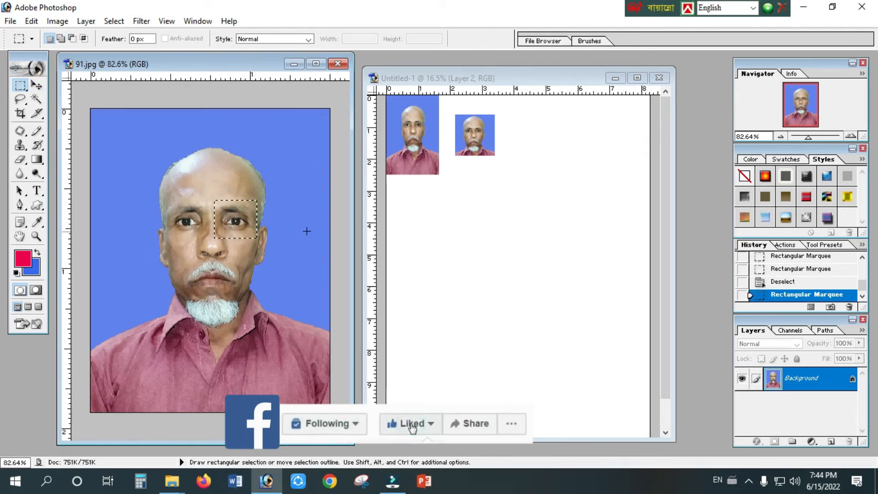
Copy the selected eye into Untitled-1, enlarge it with Free Transform and place it below the two portrait copies.
left_click(38, 86)
left_click_drag(236, 219, 511, 206)
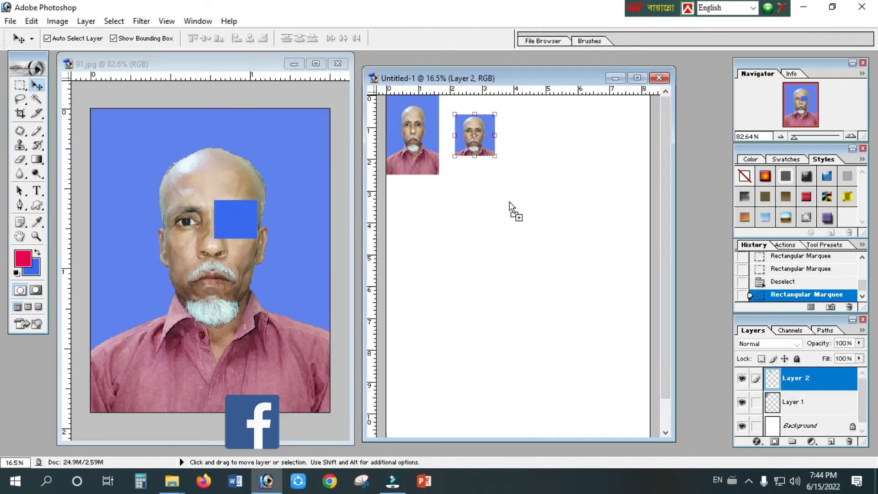
key("ctrl+t")
mouse_move(516, 207)
left_mouse_down()
mouse_move(578, 240)
mouse_move(582, 261)
mouse_move(602, 260)
mouse_move(503, 208)
left_mouse_up()
key("Return")
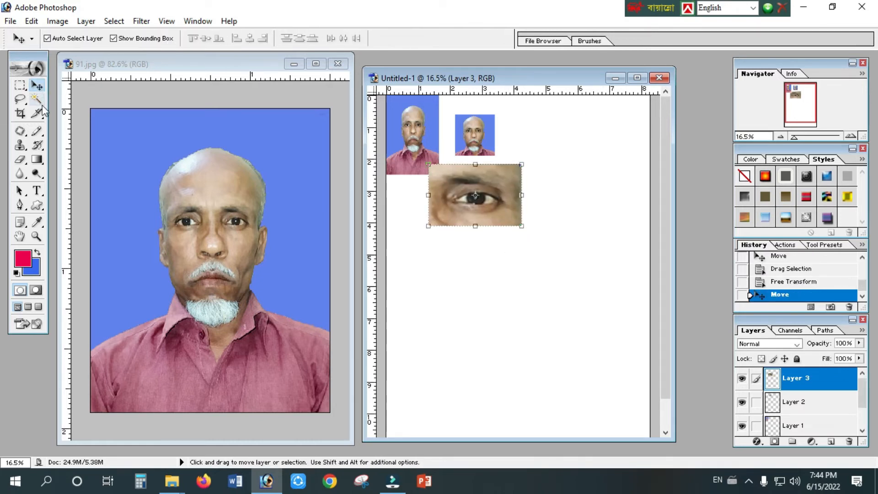
Select the head and collar area of 91.jpg with the Elliptical Marquee tool.
left_click(24, 91)
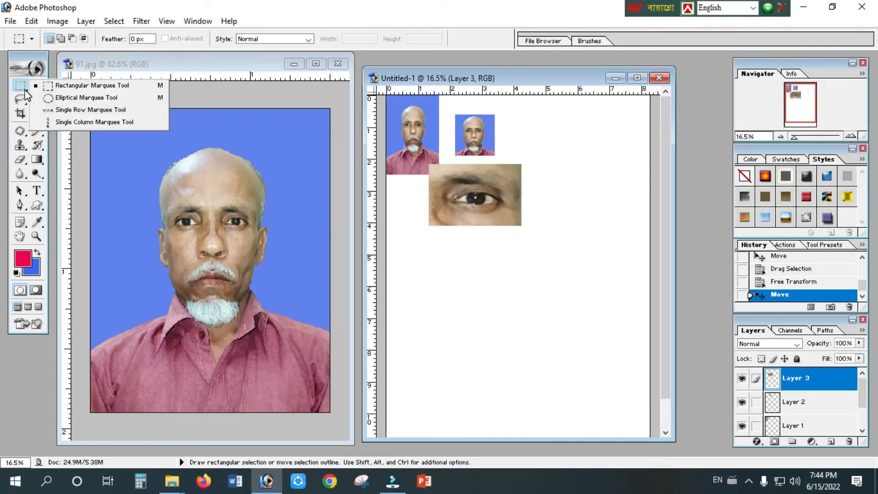
left_click(46, 98)
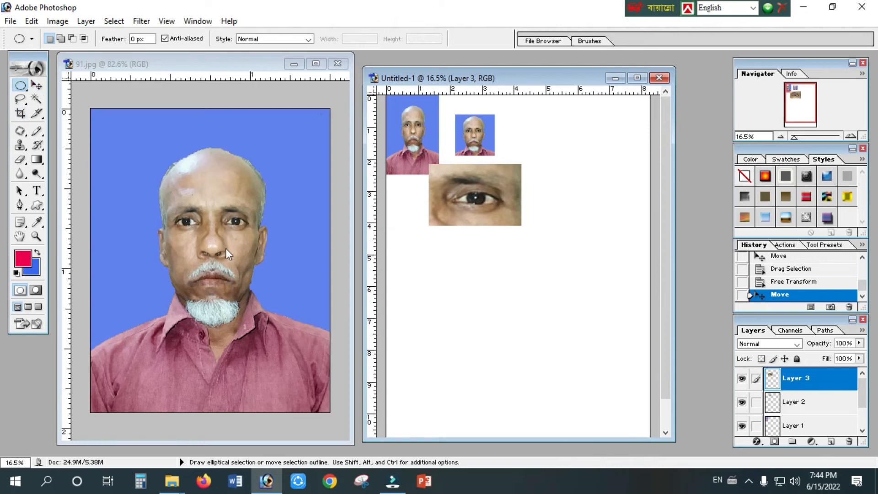
left_click(130, 146)
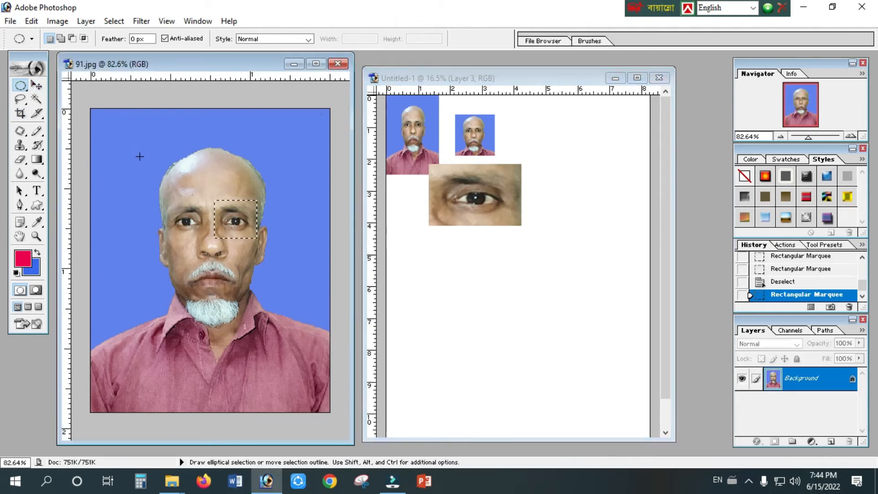
left_click_drag(313, 350, 312, 350)
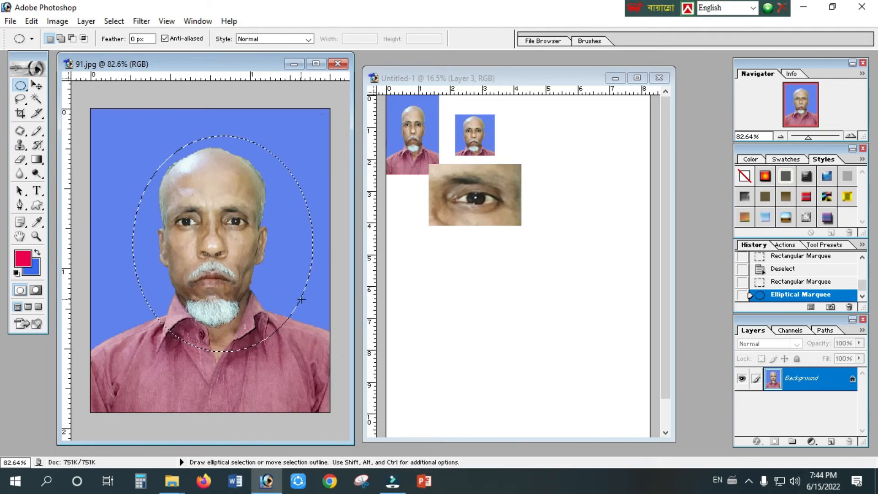
Nudge the elliptical selection outline slightly left and upward to centre it on the head.
key("Left")
key("Left")
key("Left")
key("Left")
key("Left")
key("Left")
key("Left")
key("Left")
key("Up")
key("Up")
key("Up")
key("Up")
key("Up")
key("Up")
key("Up")
key("Up")
key("Up")
key("Up")
key("Left")
key("Left")
key("Left")
key("Left")
key("Left")
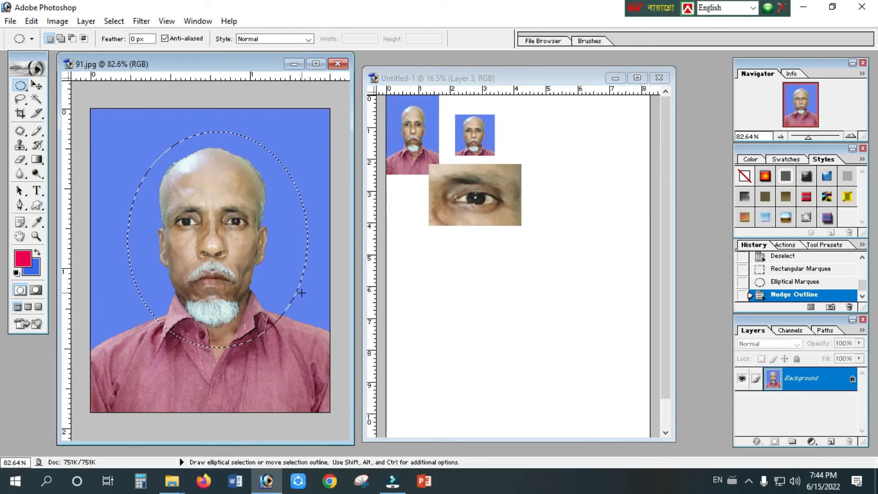
Copy the oval head selection into Untitled-1 and scale it to about 407.8% width and 361.2% height.
left_click(37, 86)
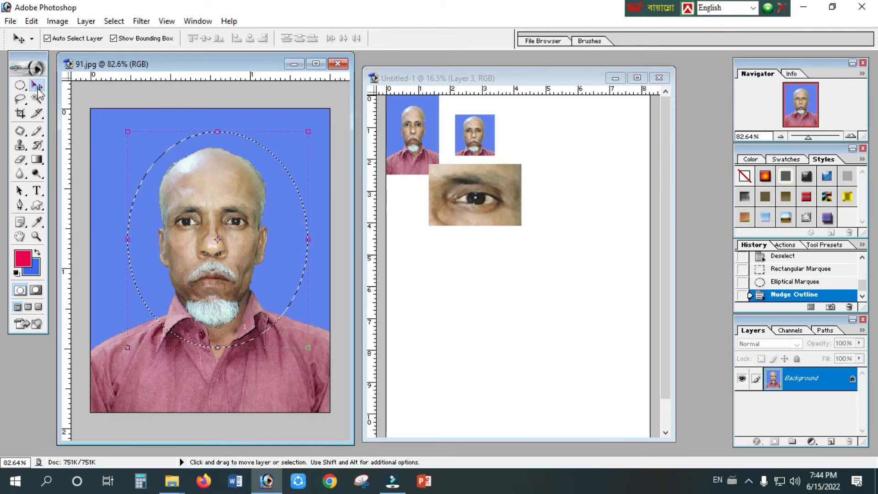
left_click_drag(265, 298, 469, 323)
left_click_drag(567, 315, 634, 296)
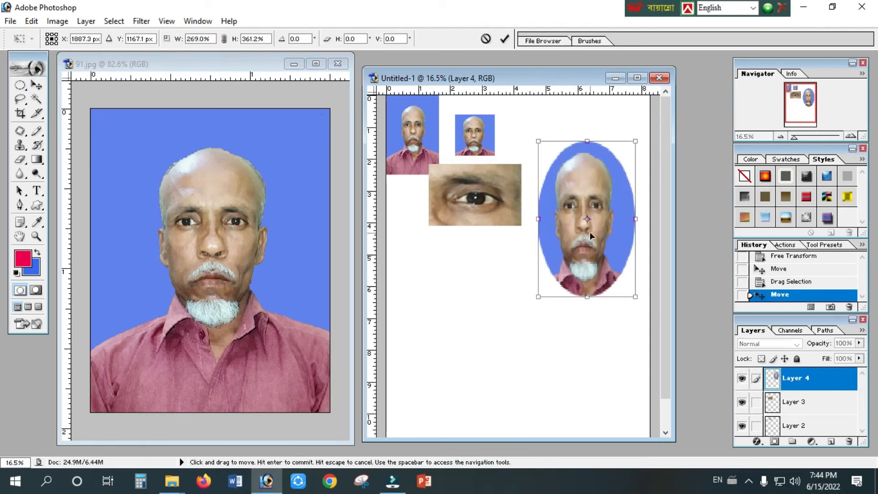
left_click_drag(536, 219, 488, 219)
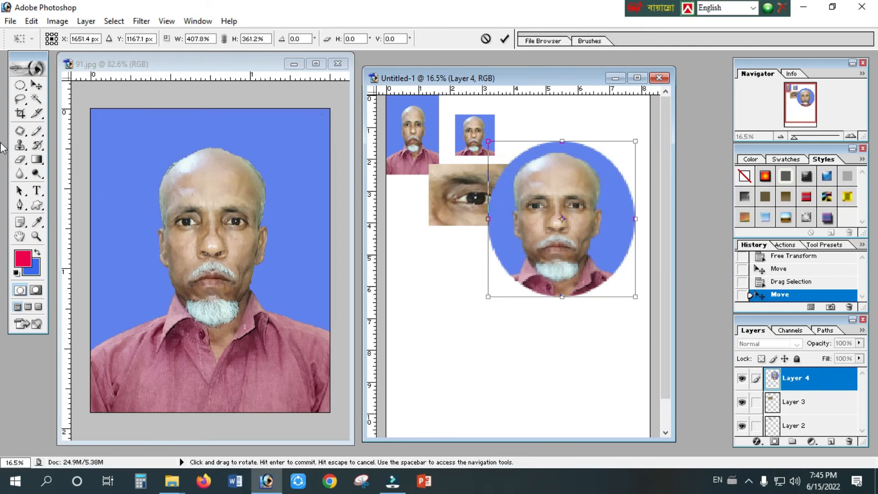